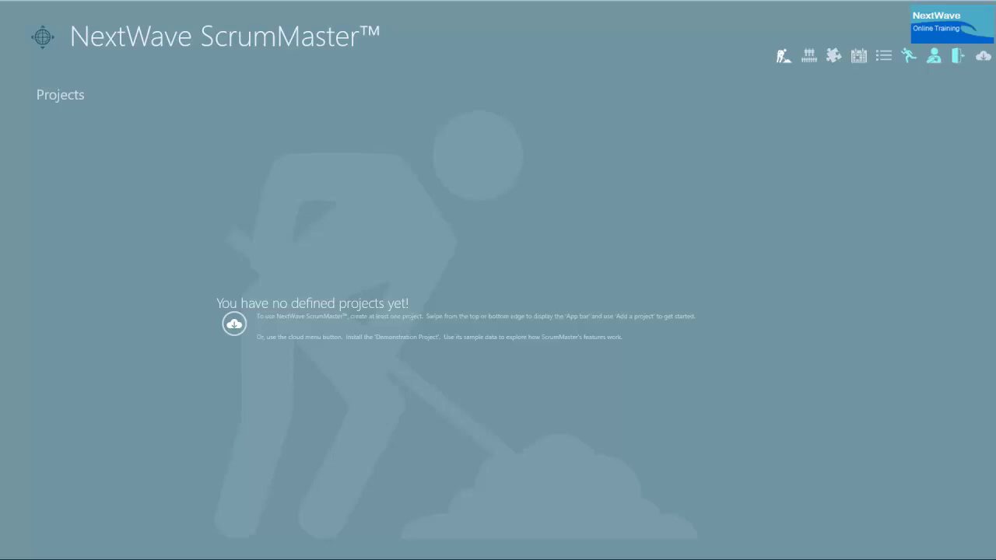
Step: Install the Demonstration Project from the add-ons page
click(983, 57)
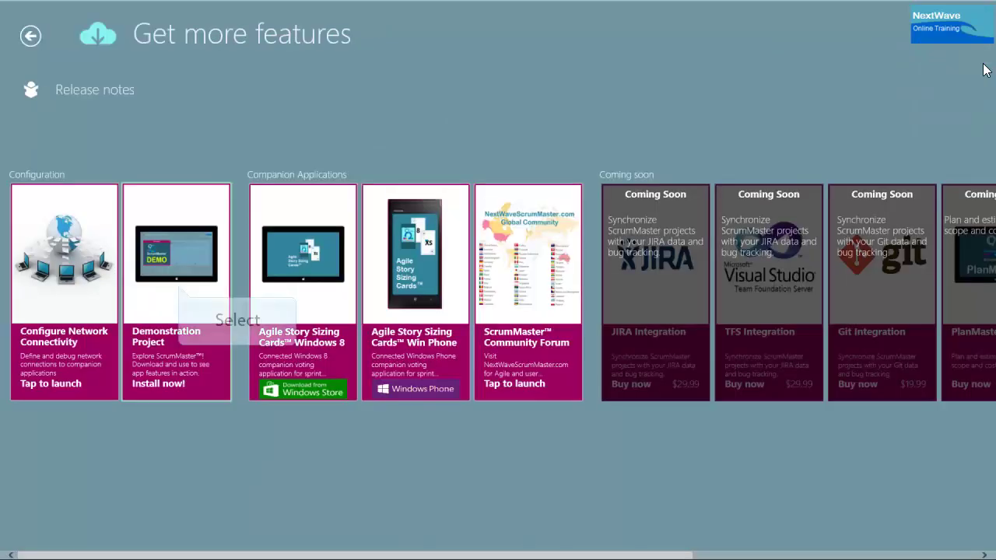
click(174, 255)
click(650, 312)
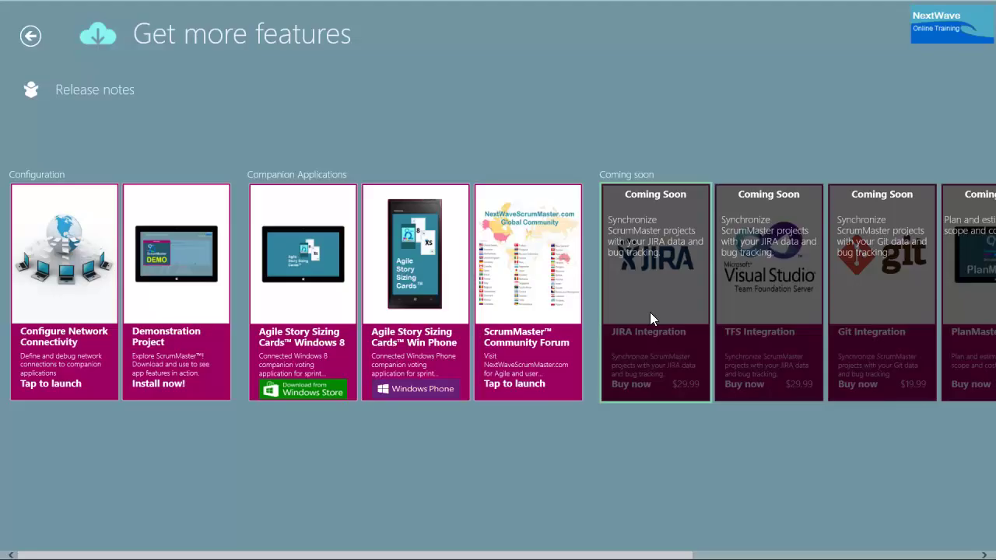
Step: Open the DEMO Project's burndown completion projection from the projects list
click(31, 39)
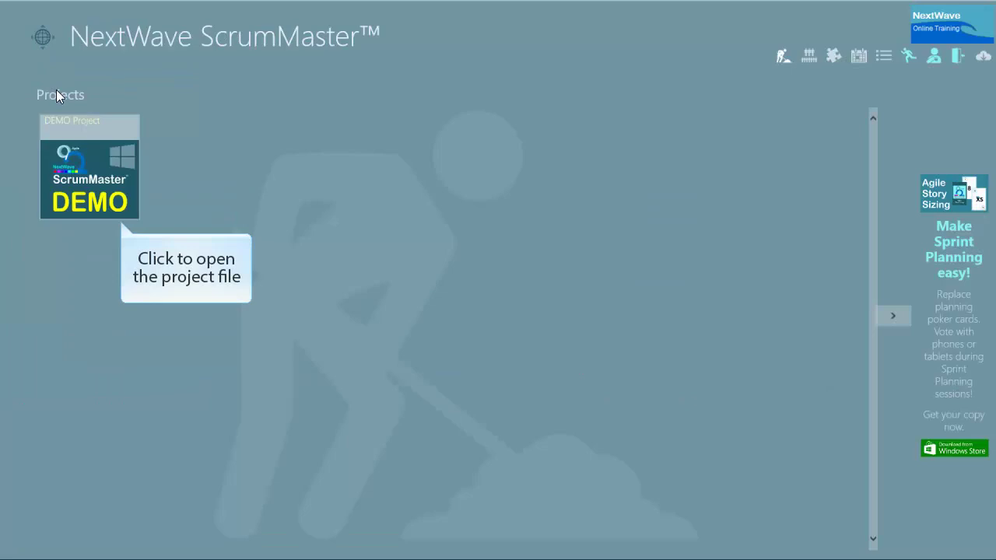
click(114, 207)
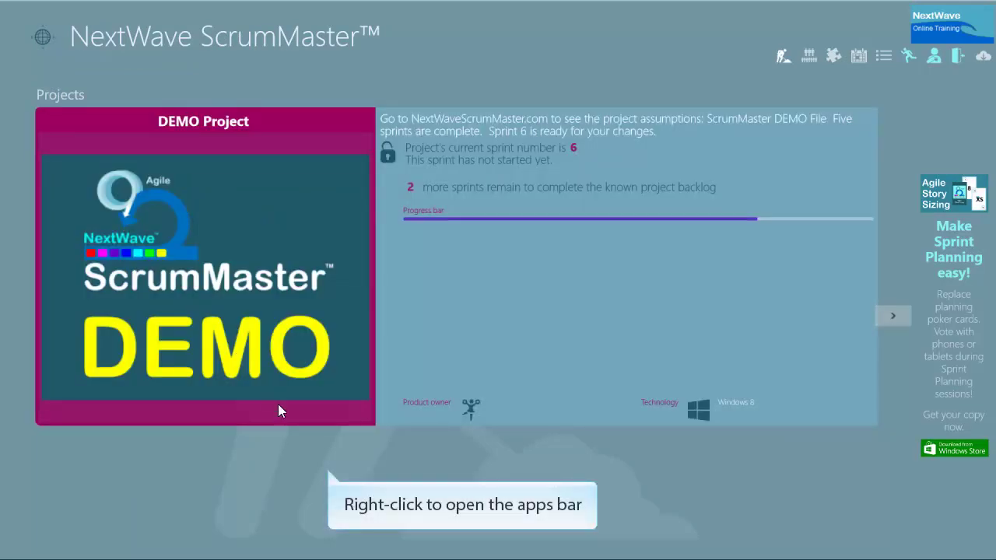
right_click(320, 460)
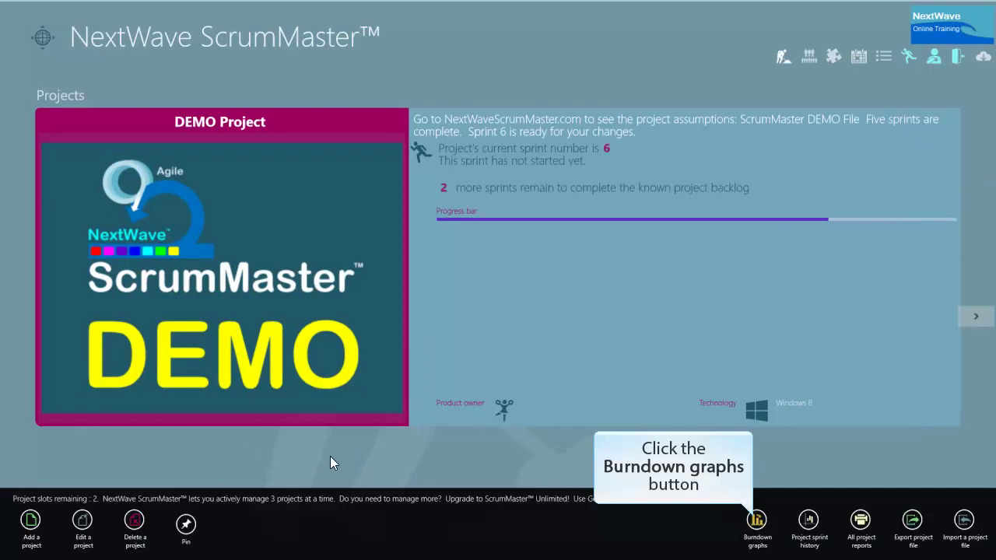
click(756, 522)
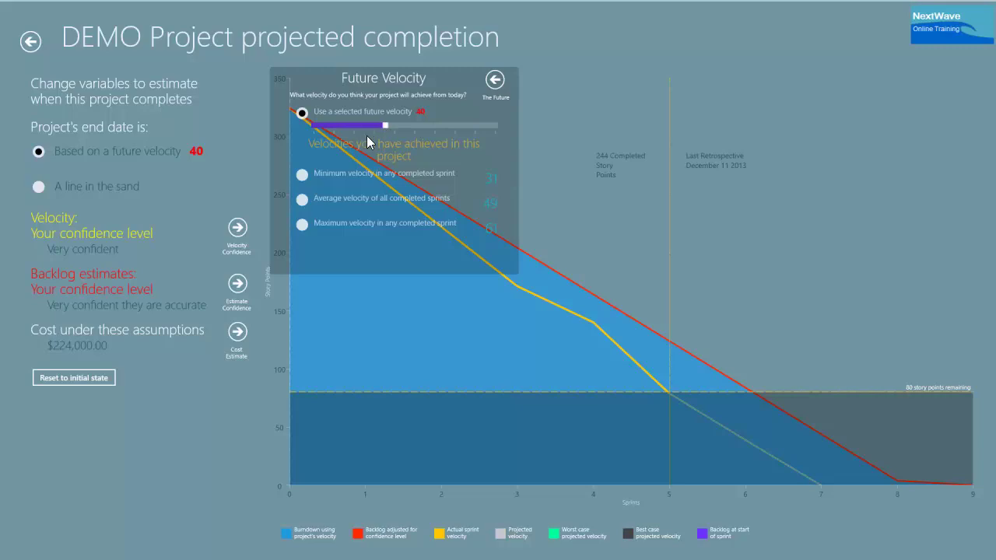
Step: Try minimum and average velocity, ending on the maximum completed-sprint velocity of 61
click(302, 175)
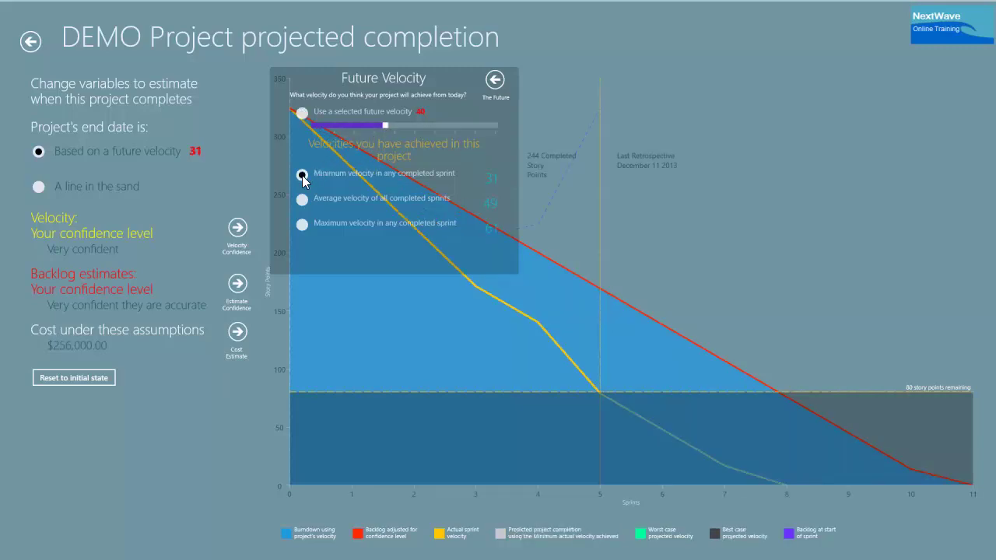
click(302, 200)
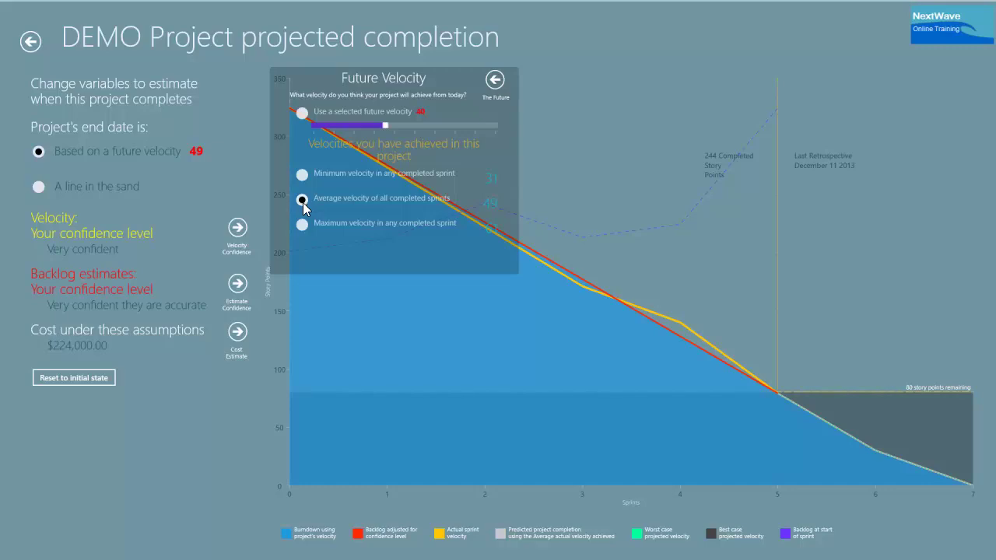
click(302, 225)
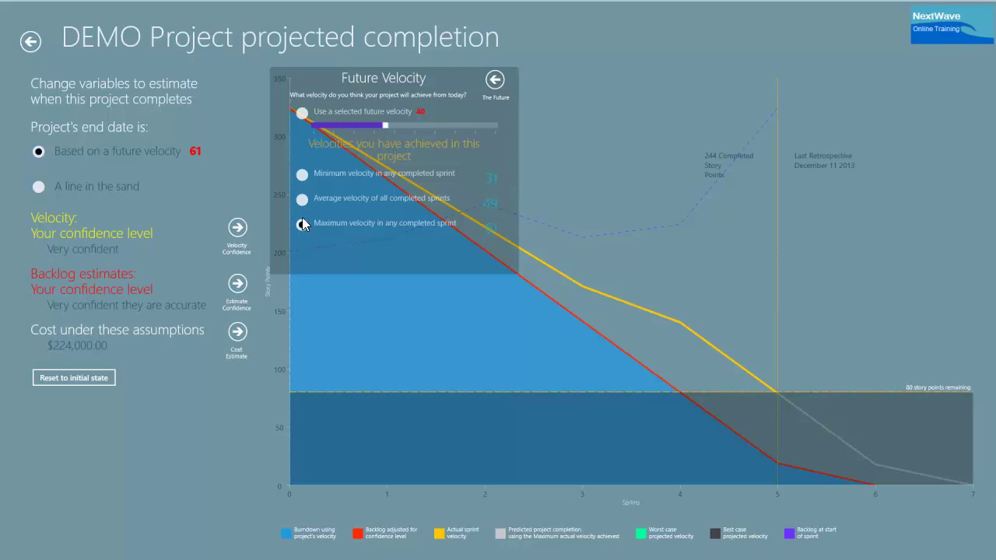
Step: Use a selected future velocity, raising it and then lowering it to about 20 ($288,000)
click(302, 112)
drag(439, 126, 458, 126)
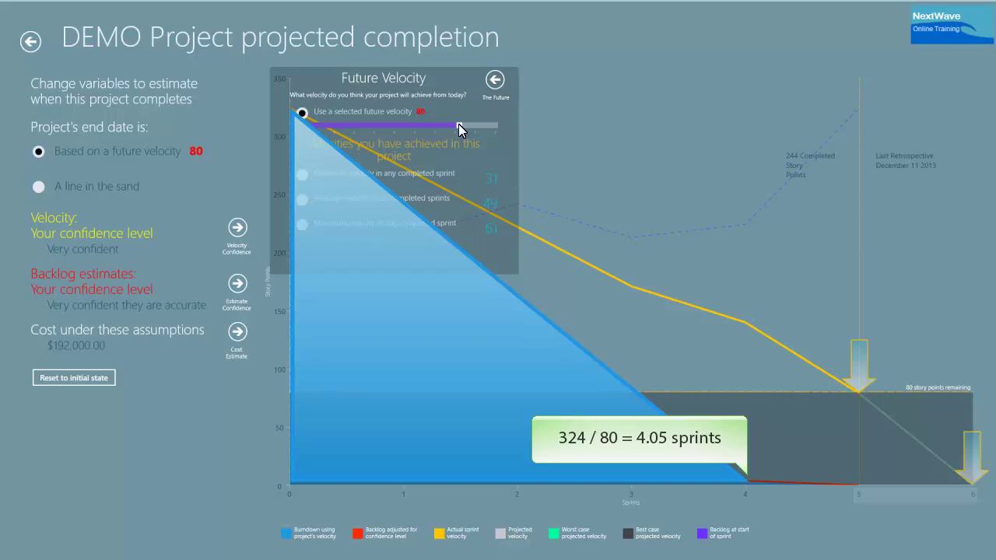
drag(459, 125, 348, 126)
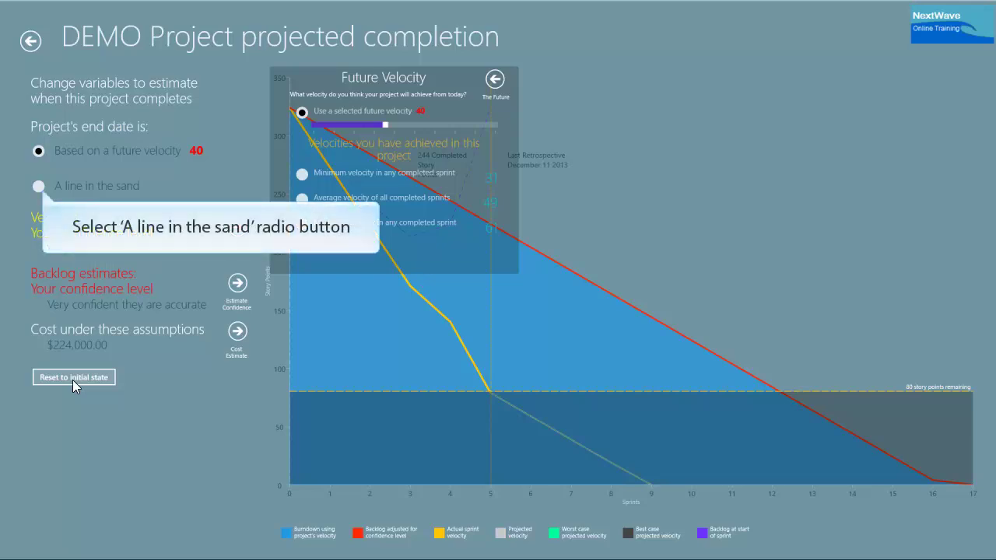
Step: Set a line-in-the-sand deadline of Friday, February 28, 2014
click(39, 186)
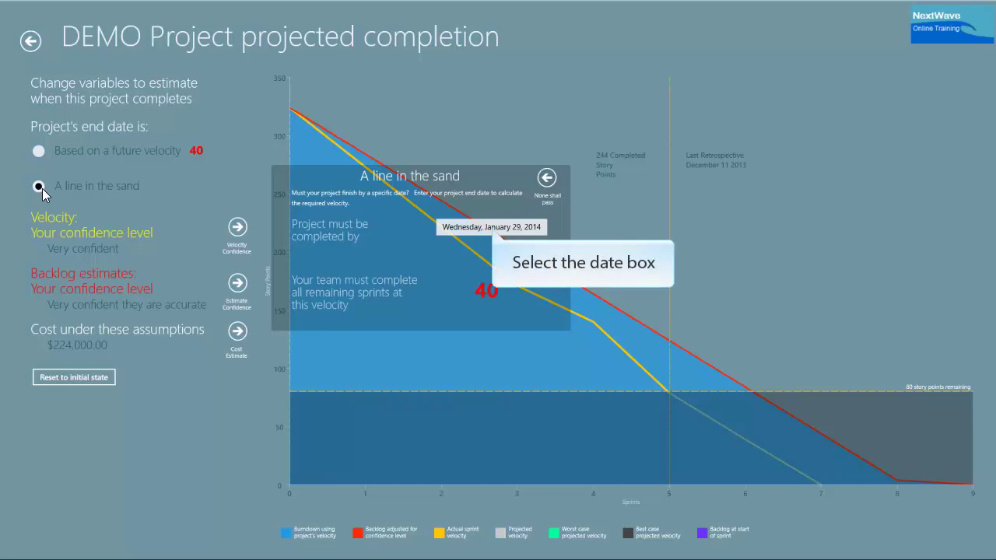
click(491, 225)
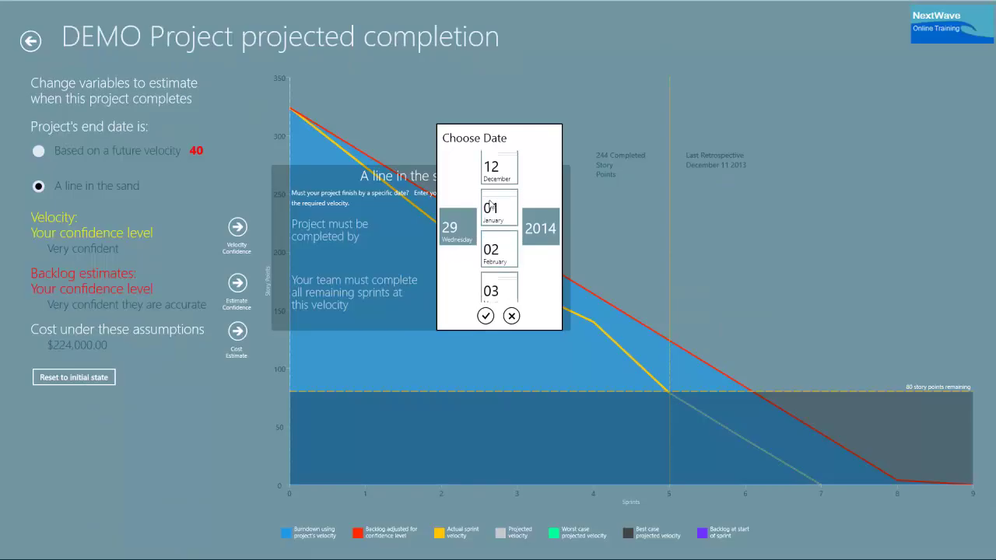
scroll(492, 210, down, 1)
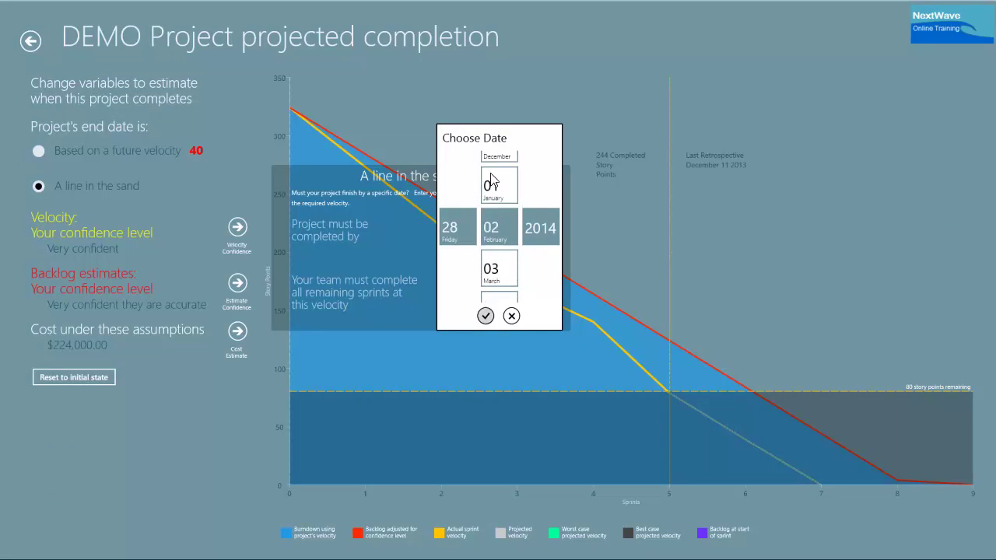
click(486, 316)
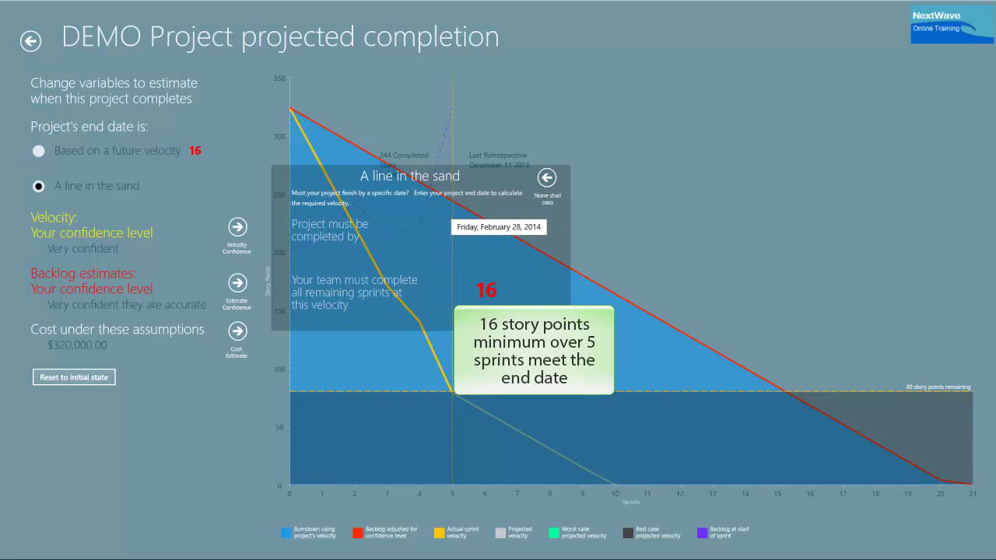
Step: Dismiss the 16-story-point minimum velocity message
click(489, 315)
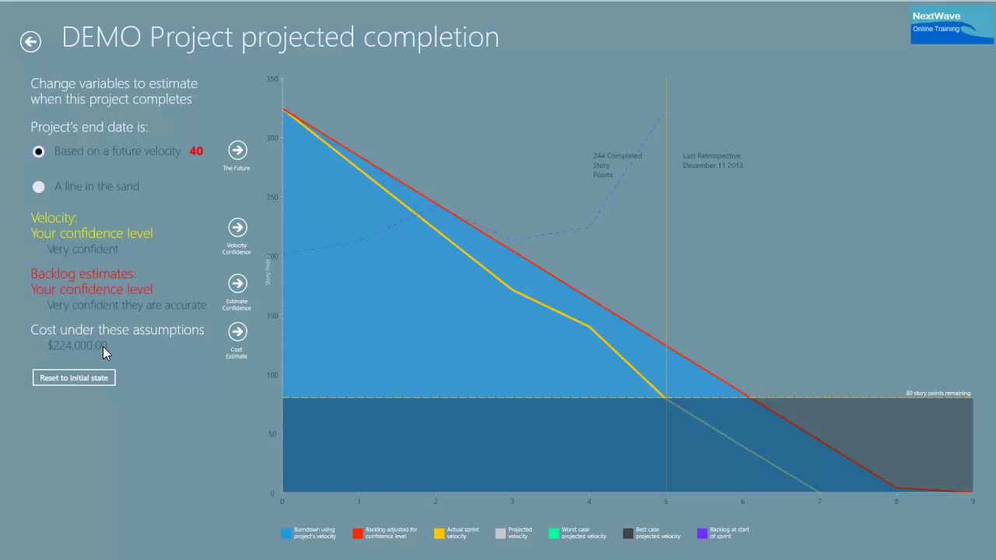
Step: Lower velocity confidence through Confident and Slightly confident to Not confident (±15%)
click(237, 228)
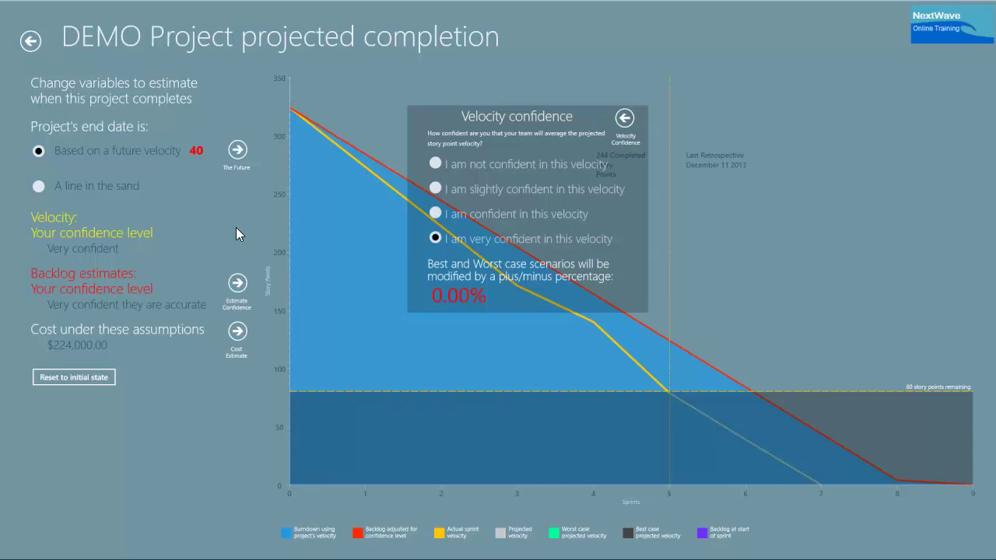
click(436, 215)
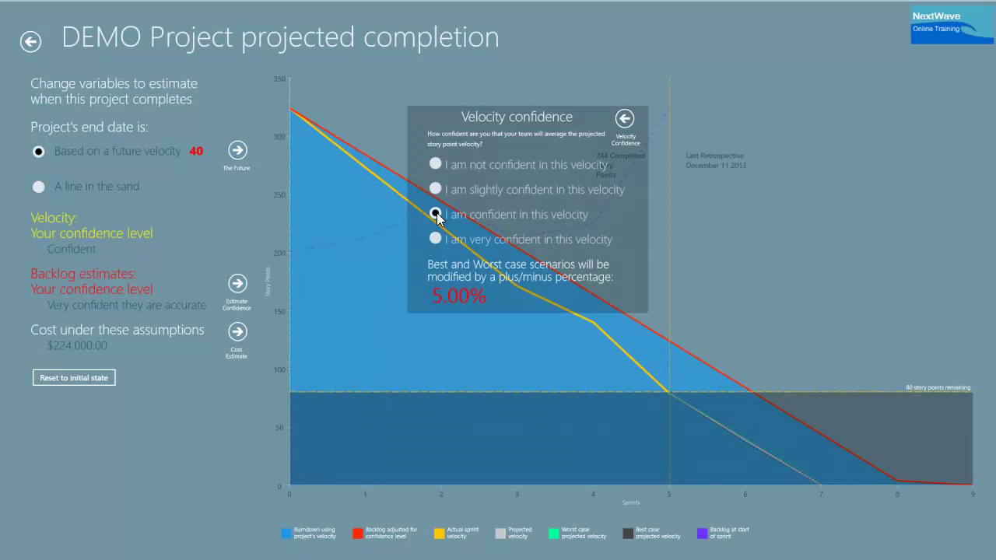
click(436, 188)
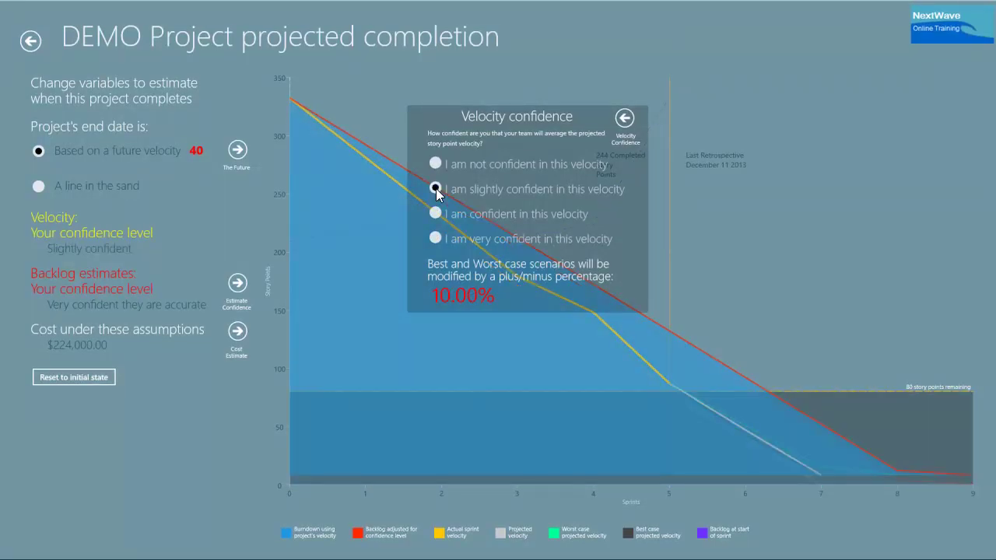
click(436, 164)
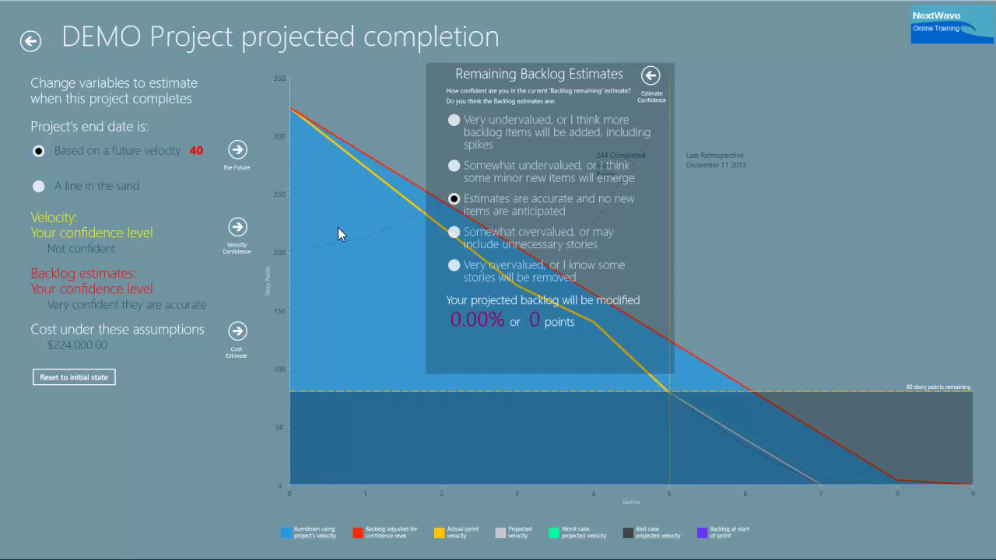
Step: Cycle backlog estimate ratings, ending on Very overvalued (backlog cut 20%, 16 points)
click(454, 166)
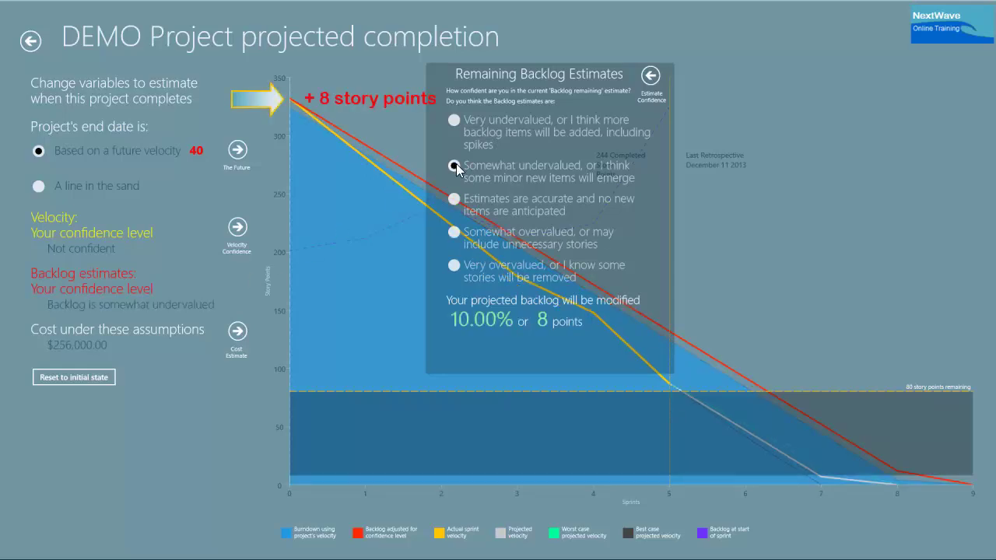
click(455, 120)
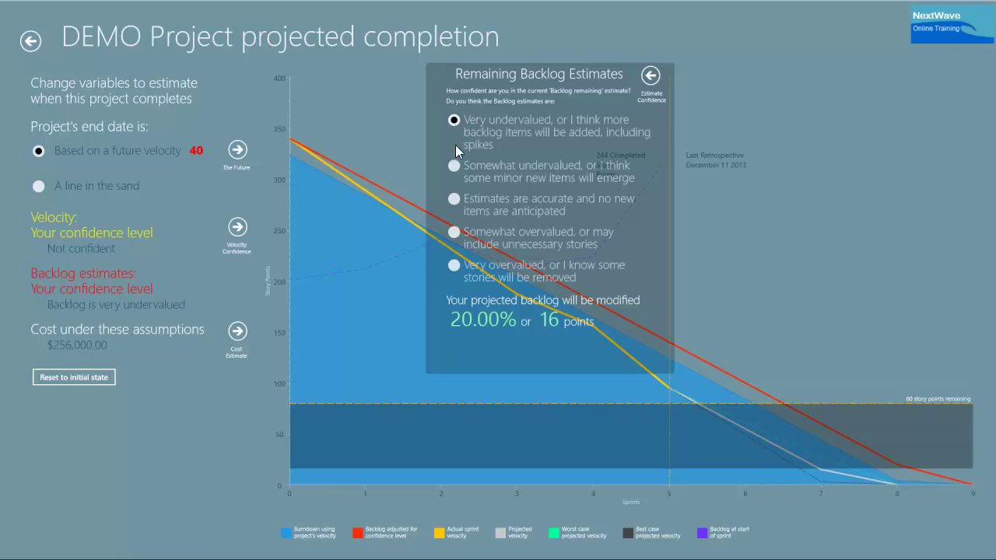
click(454, 233)
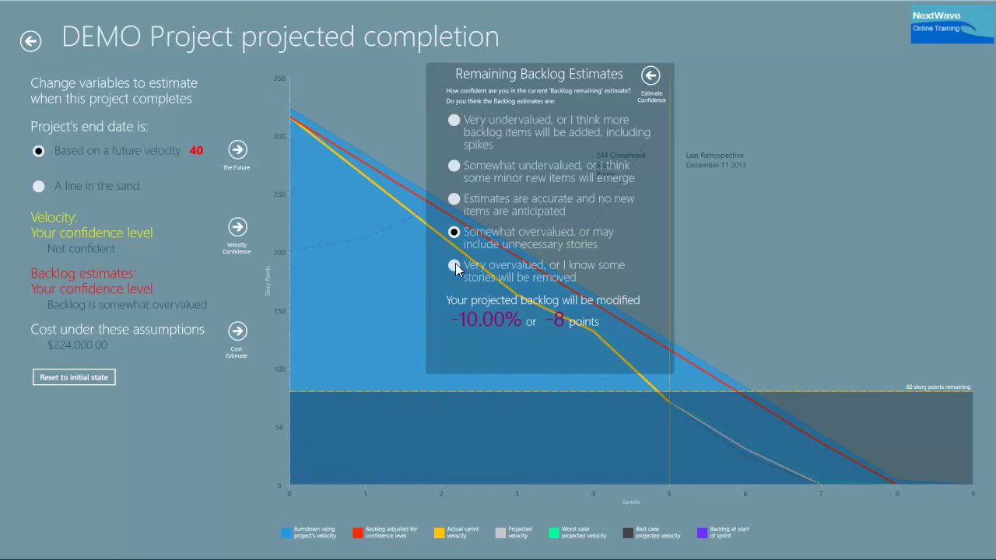
click(454, 265)
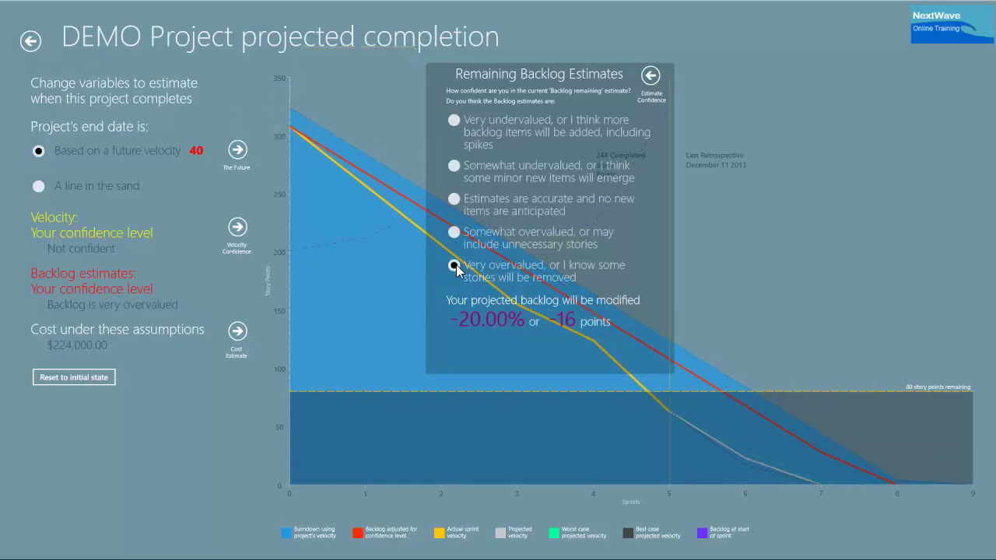
Step: Switch the backlog back to Very undervalued ($256,000) and open the team cost breakdown
click(455, 121)
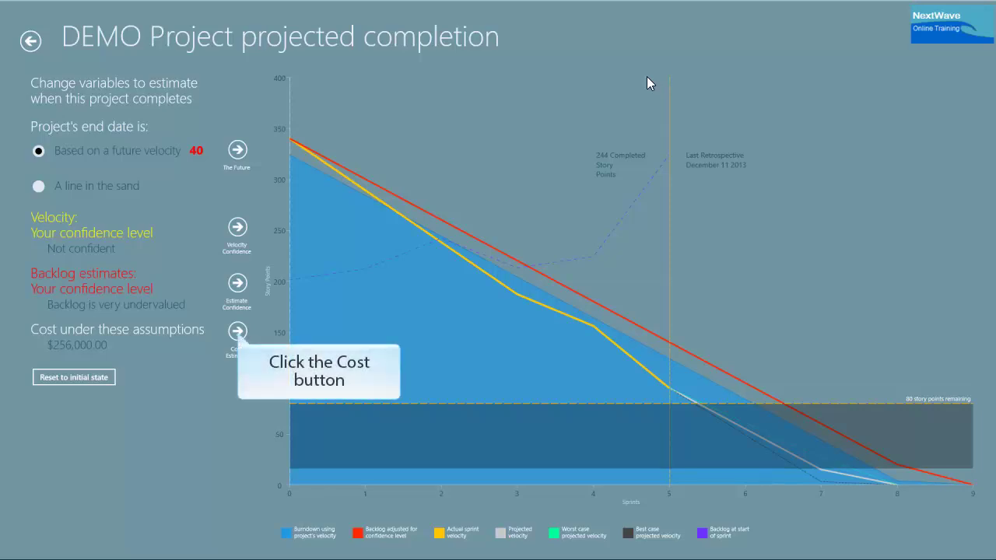
click(238, 334)
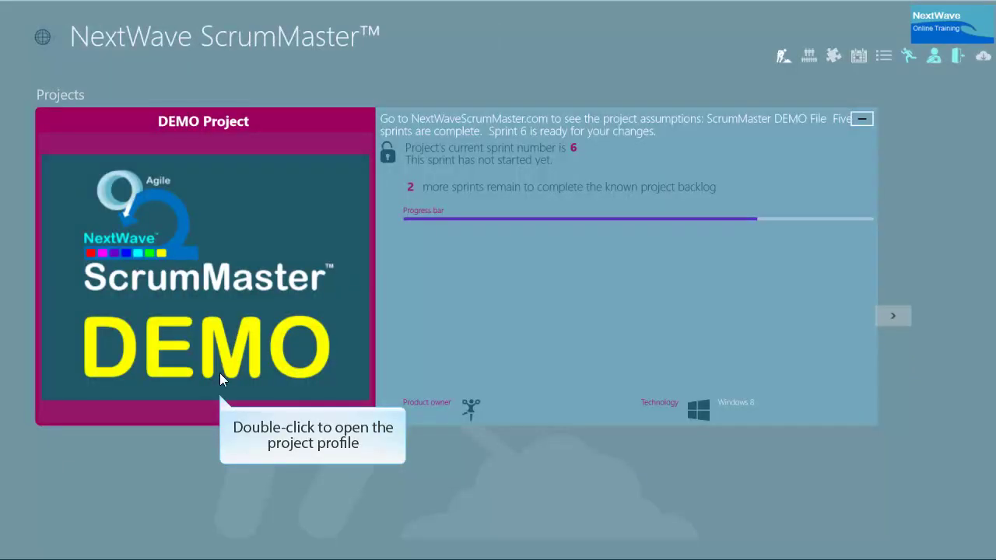
double_click(214, 392)
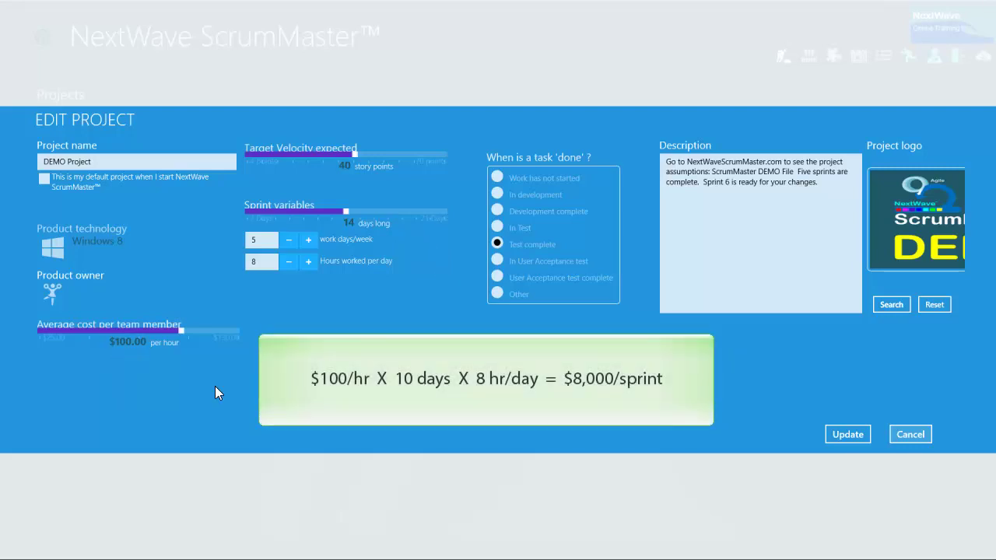
click(847, 434)
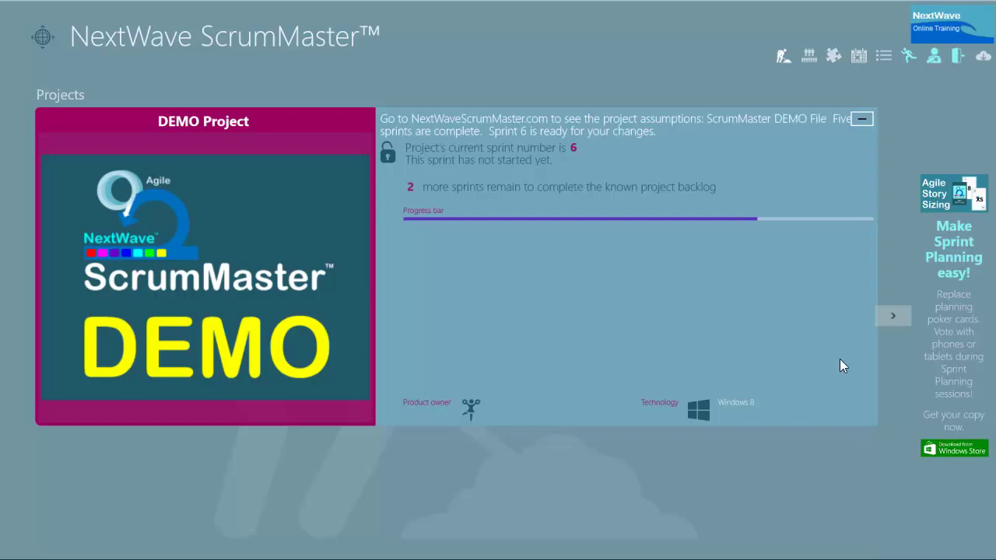
click(808, 55)
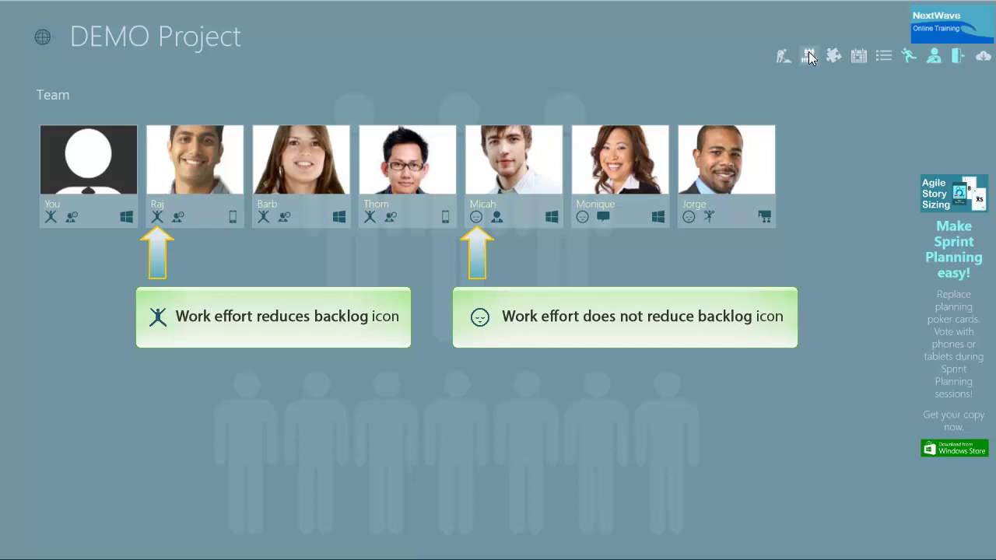
click(186, 166)
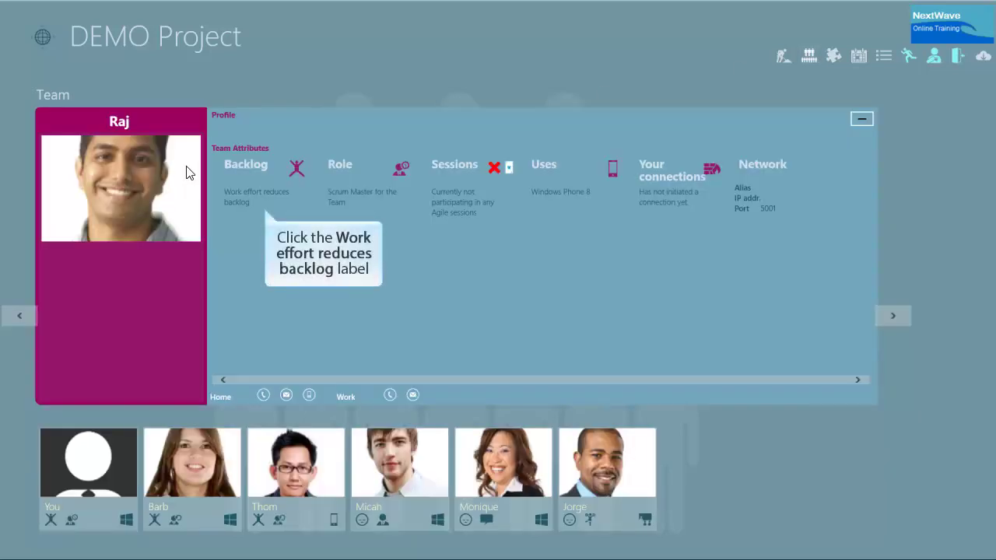
click(262, 202)
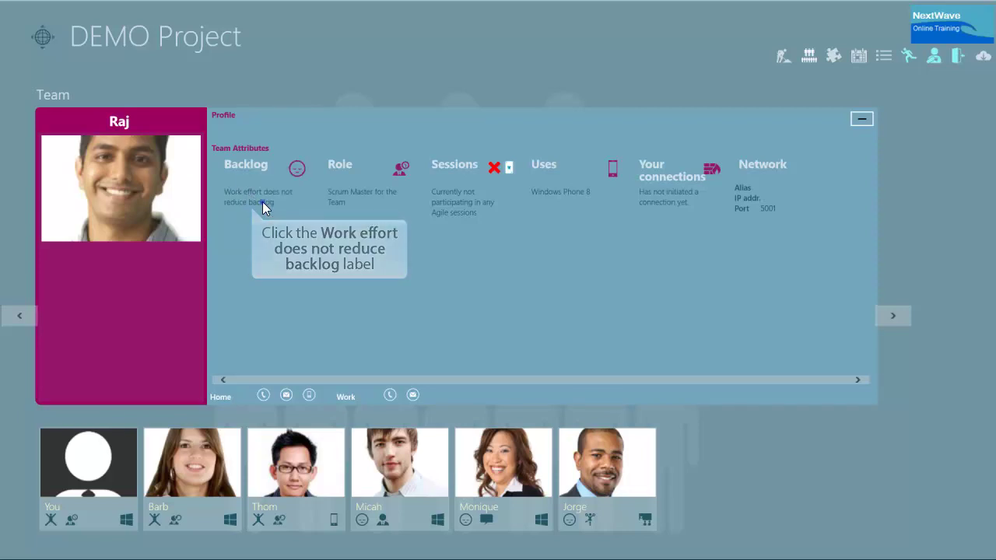
click(263, 201)
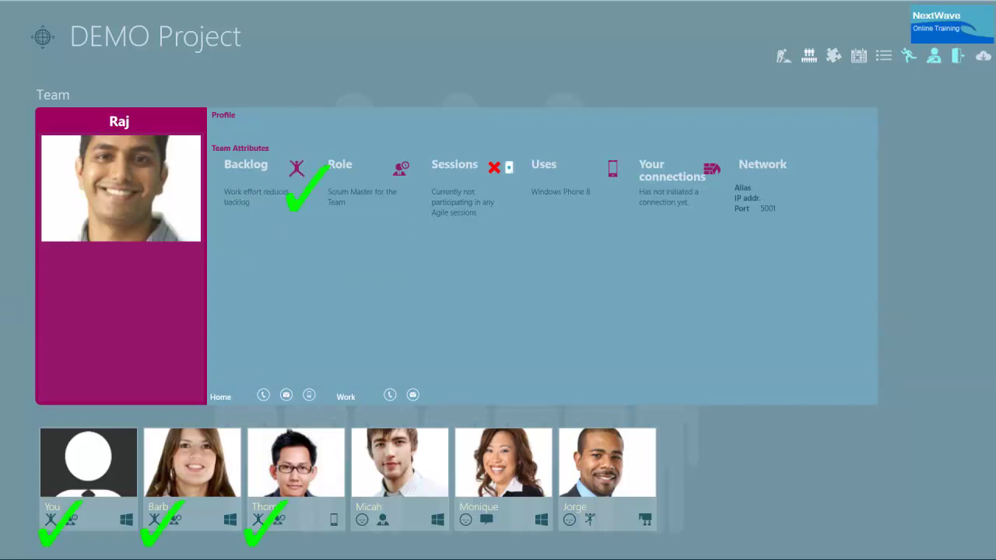